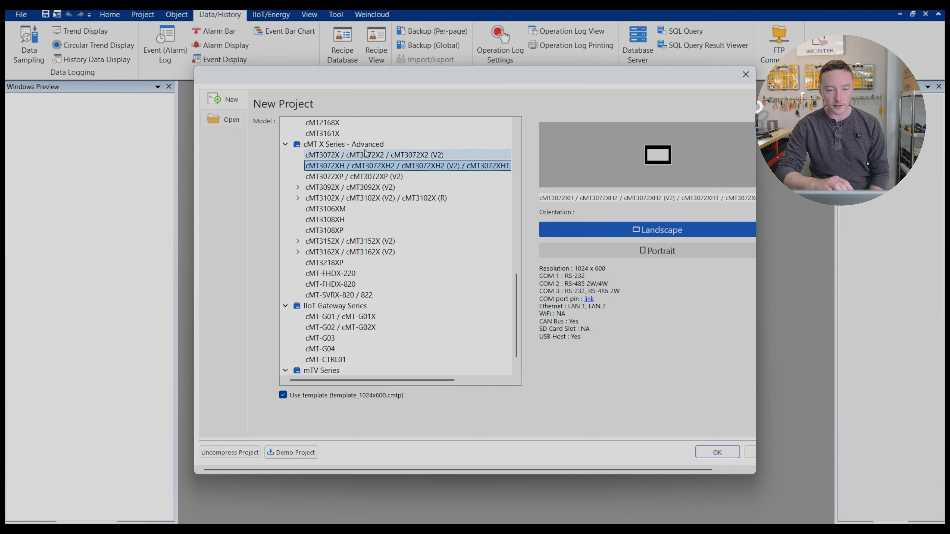
- Create a landscape cMT3072XP / cMT3072XP (V2) project, accepting the default system parameter settings
left_click(374, 176)
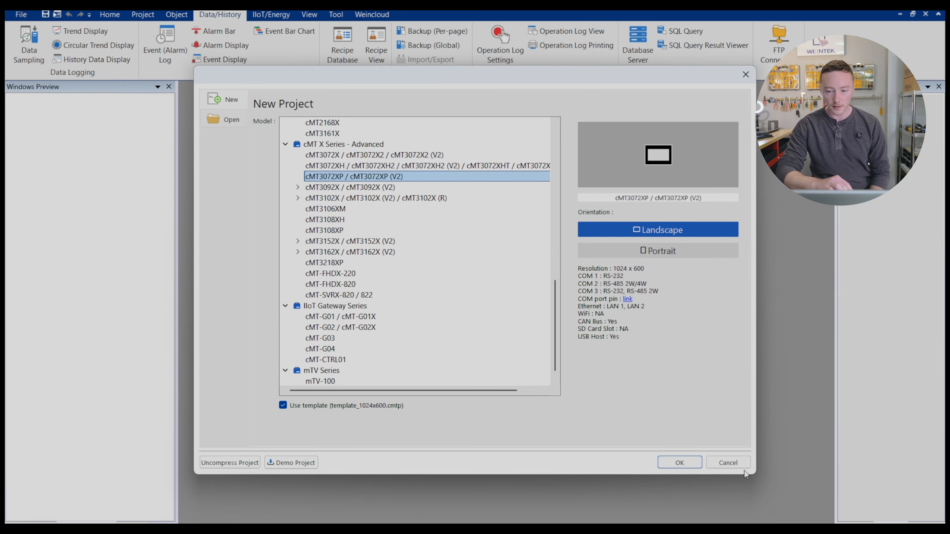
left_click(679, 463)
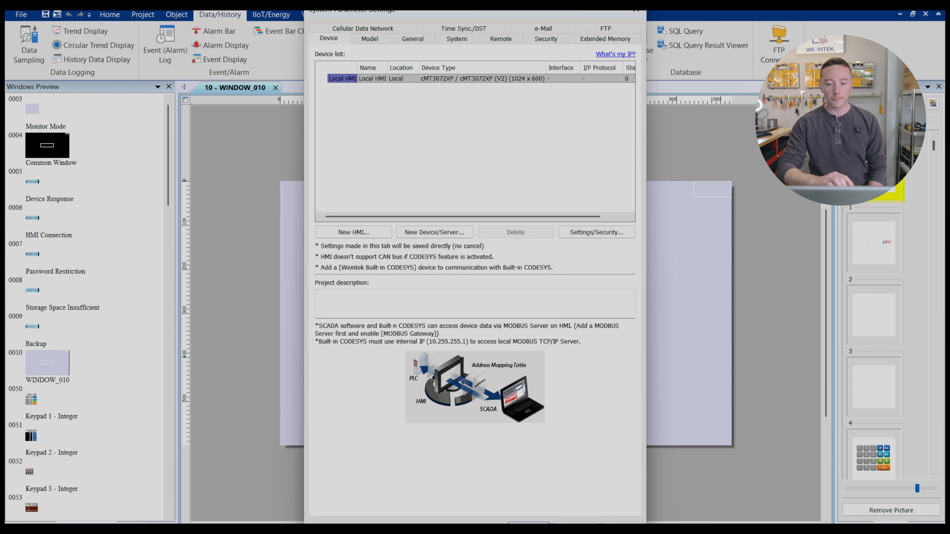
left_click(529, 523)
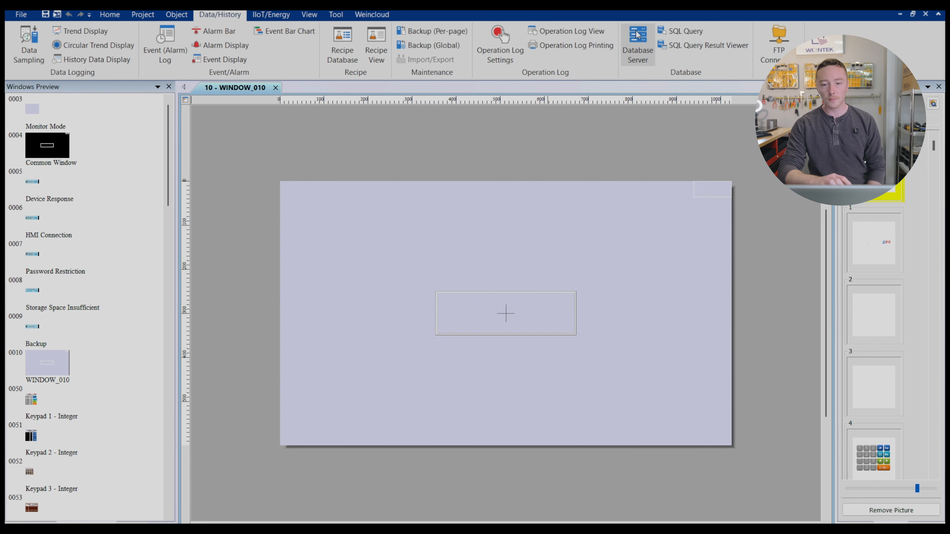
- Open the Database Server list from the Data/History ribbon and add a new server entry
left_click(644, 62)
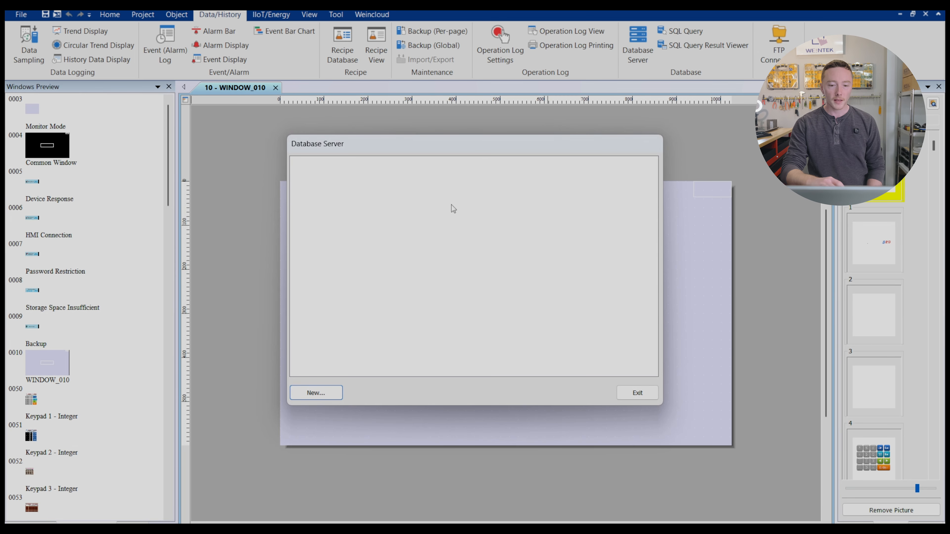
left_click(331, 386)
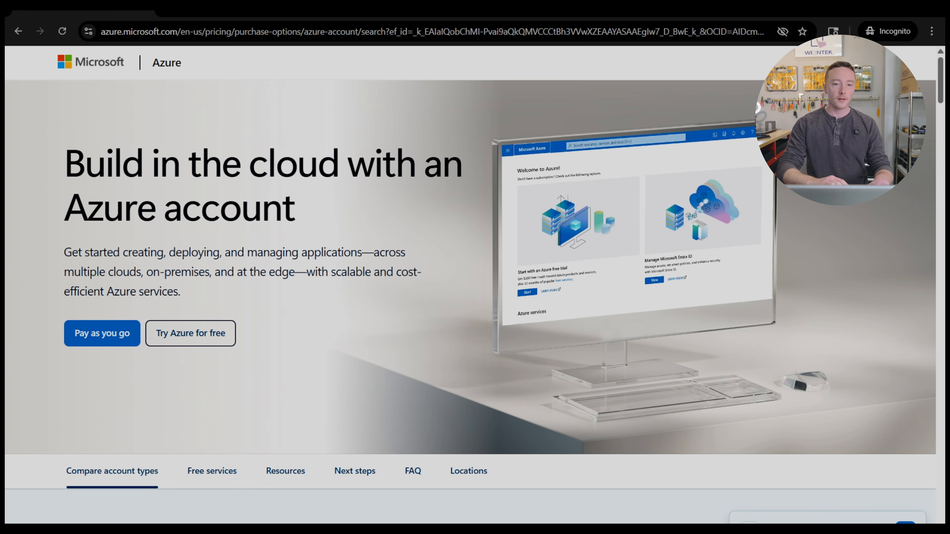
- From the Azure portal home, go to SQL databases and start creating a new database
left_click(249, 14)
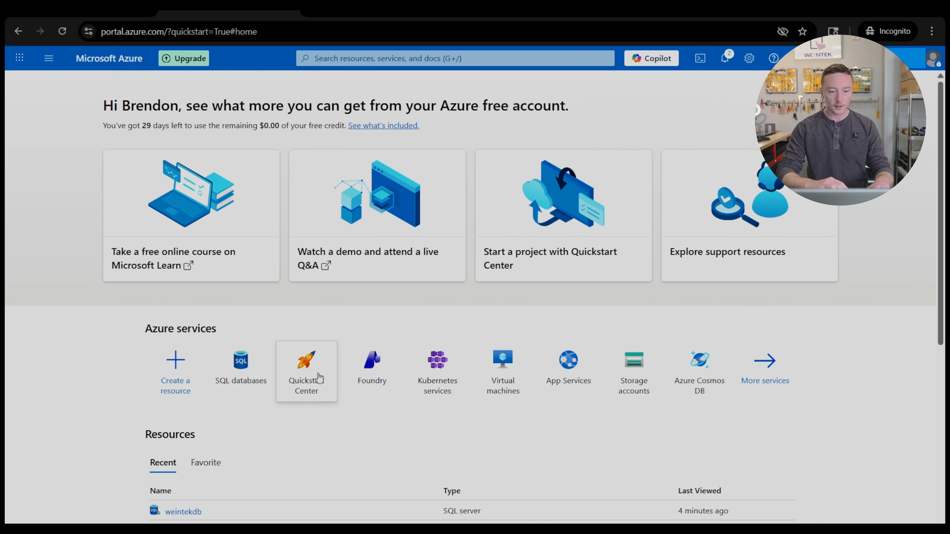
scroll(240, 399, "down", 1)
left_click(242, 360)
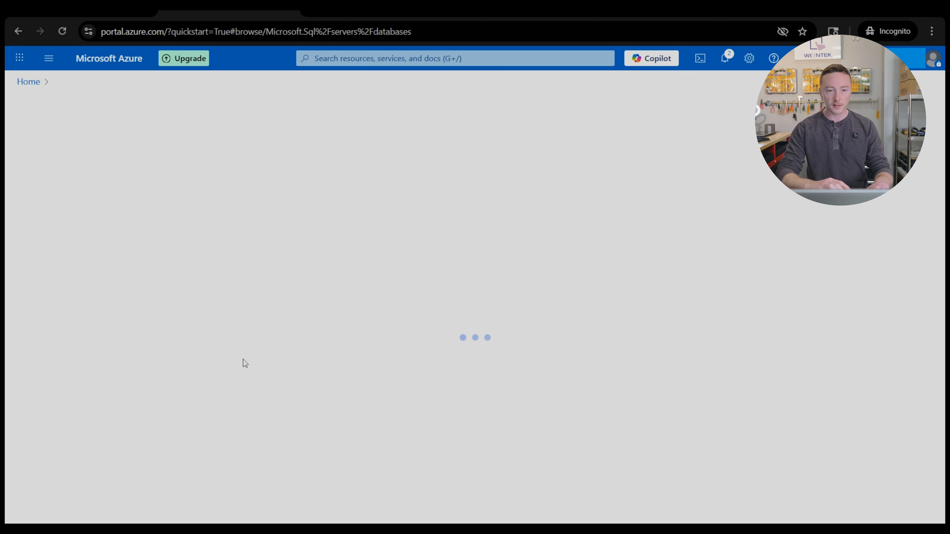
left_click(472, 421)
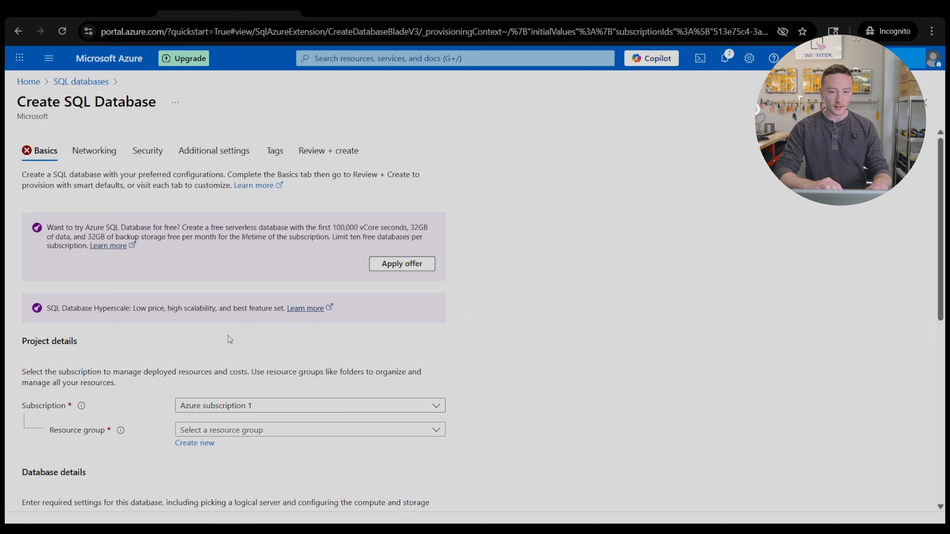
- Apply the free serverless Azure SQL Database offer on the Basics tab
left_click(410, 264)
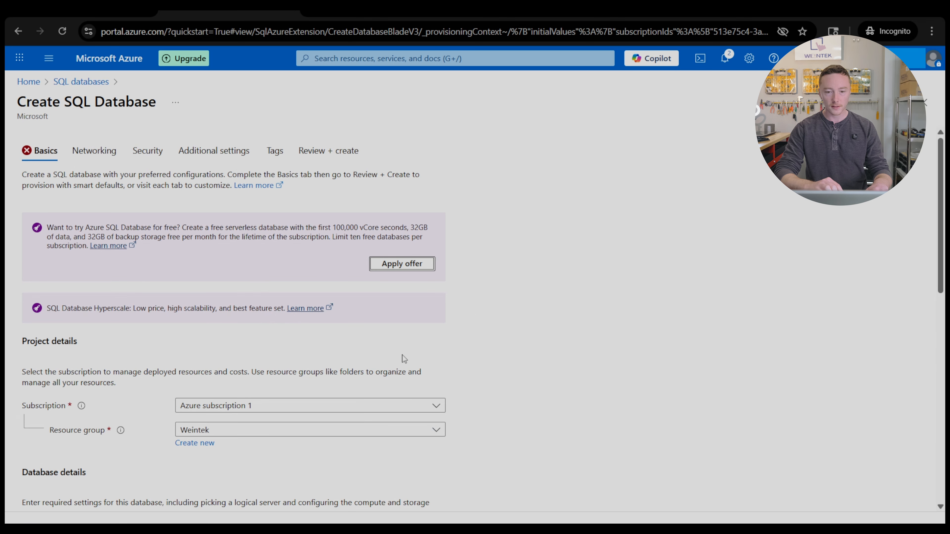
scroll(400, 345, "down", 10)
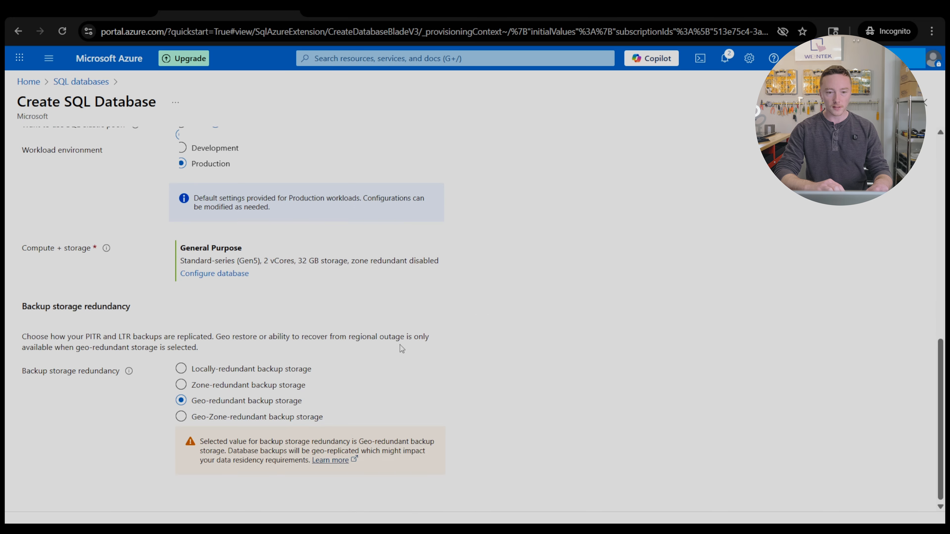
scroll(400, 345, "up", 4)
scroll(400, 344, "up", 6)
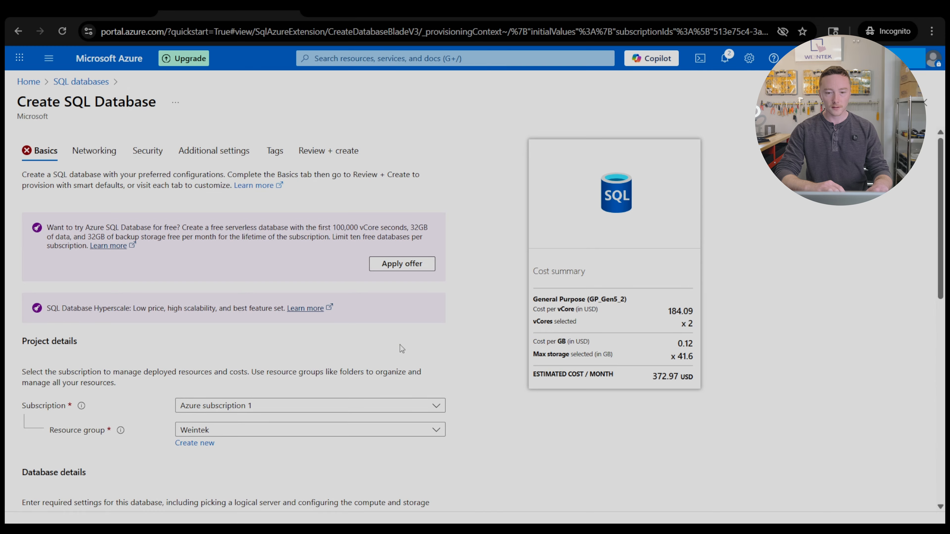
left_click(408, 264)
scroll(462, 406, "down", 1)
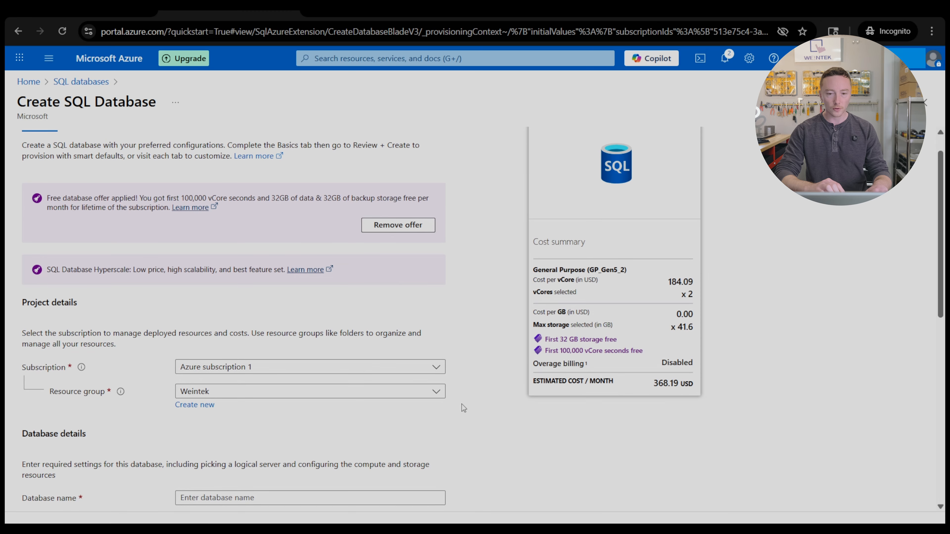
scroll(461, 404, "up", 1)
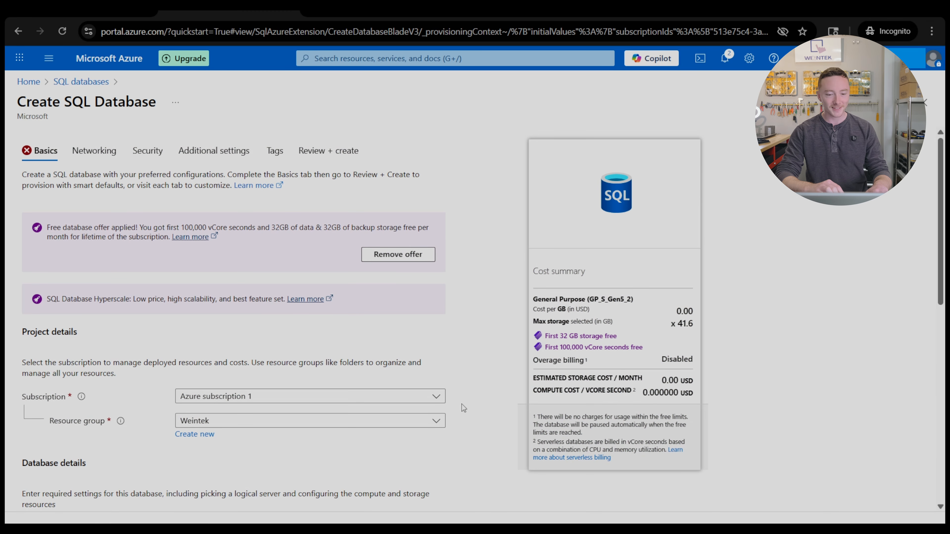
scroll(360, 416, "down", 5)
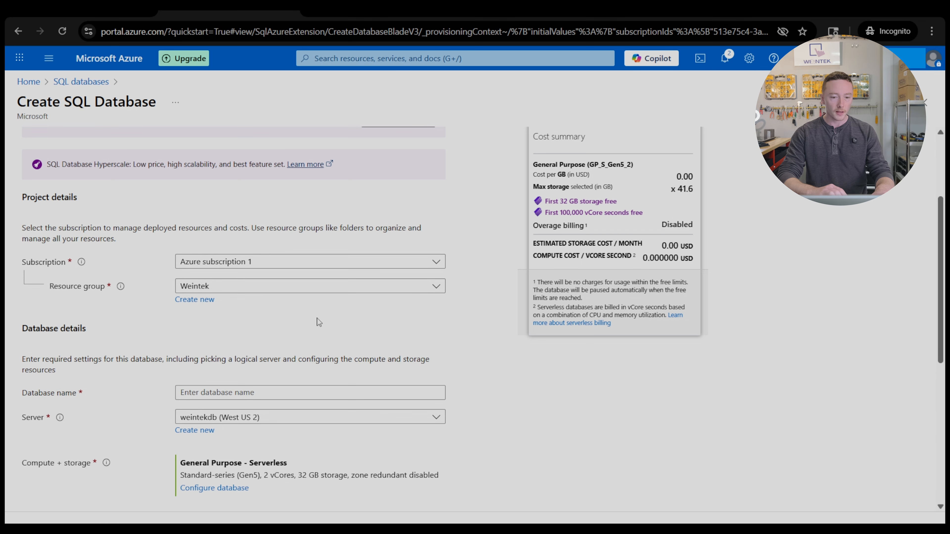
scroll(240, 331, "down", 1)
scroll(239, 333, "down", 1)
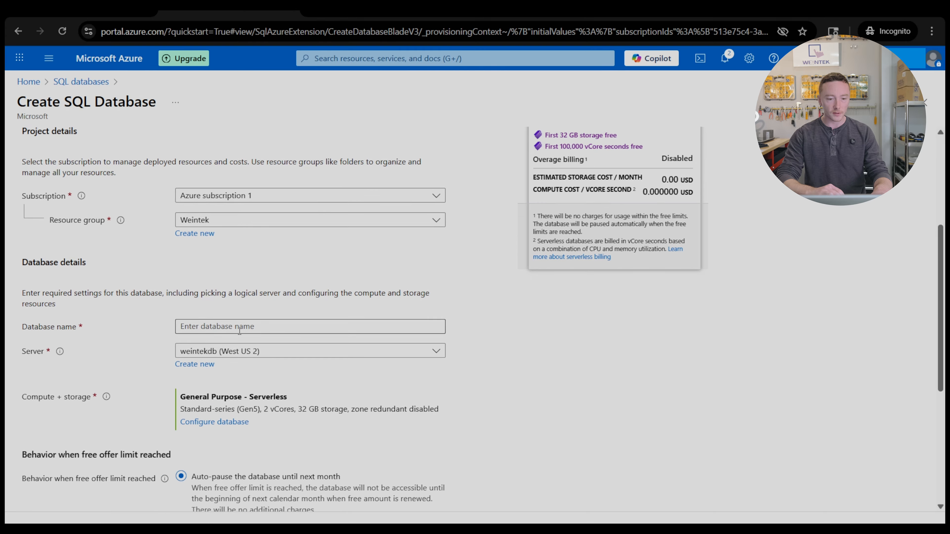
- Enter 'weintek' as the database name and review the remaining Basics options
left_click(243, 327)
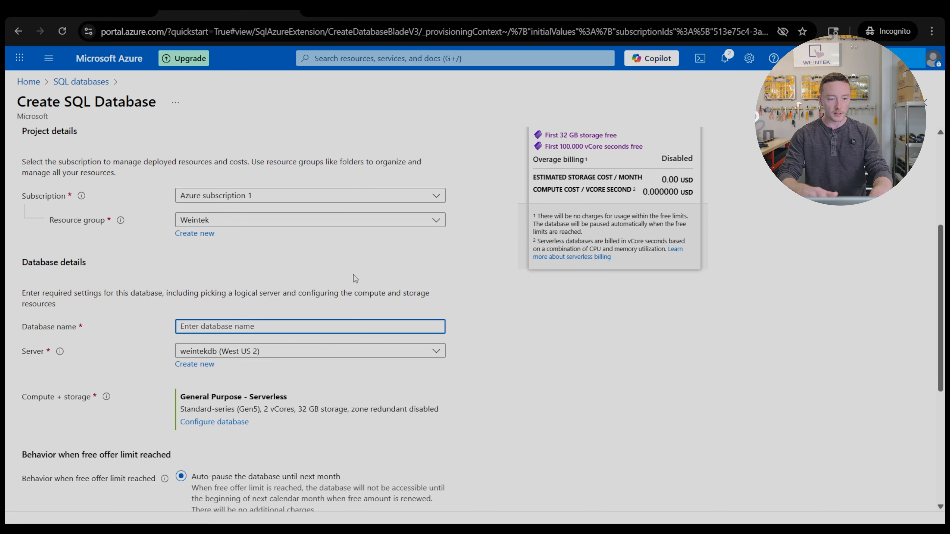
type("weintek")
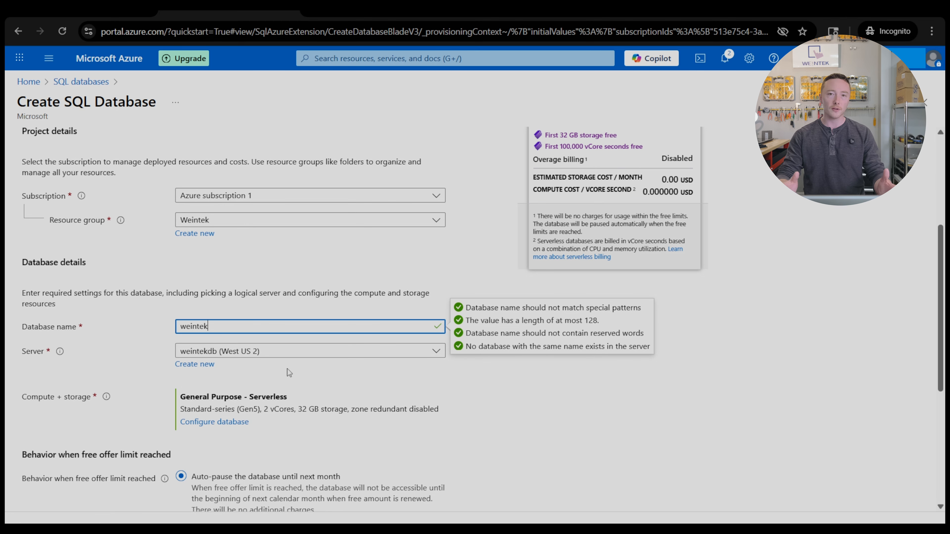
scroll(287, 368, "down", 3)
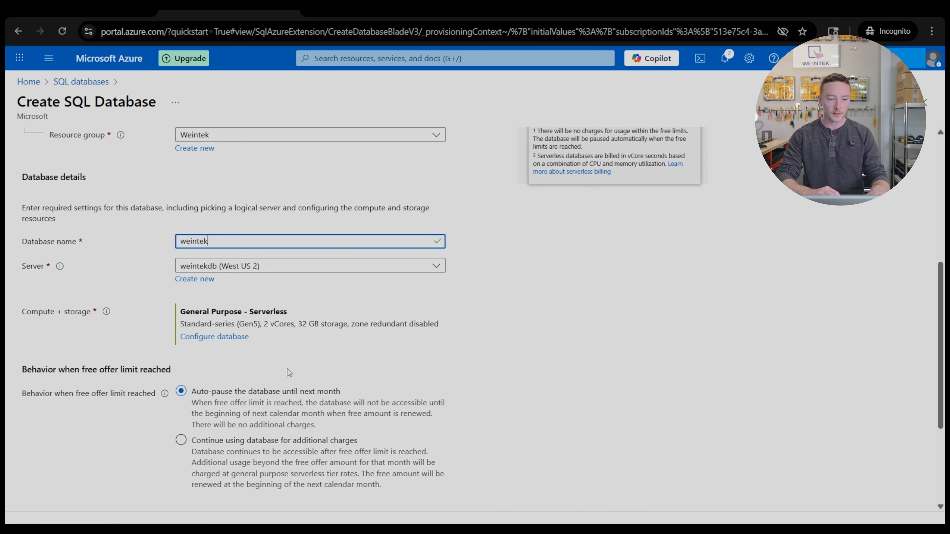
scroll(143, 371, "down", 3)
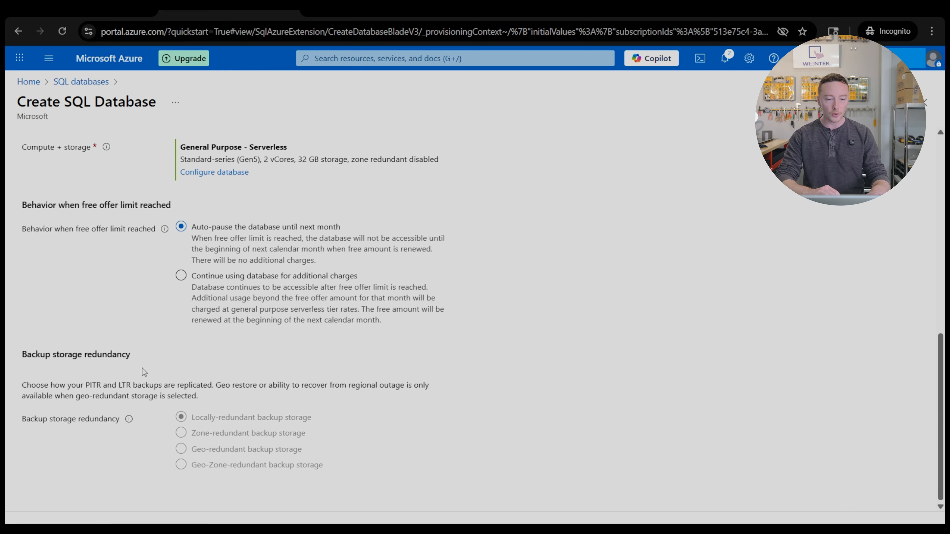
scroll(253, 340, "up", 10)
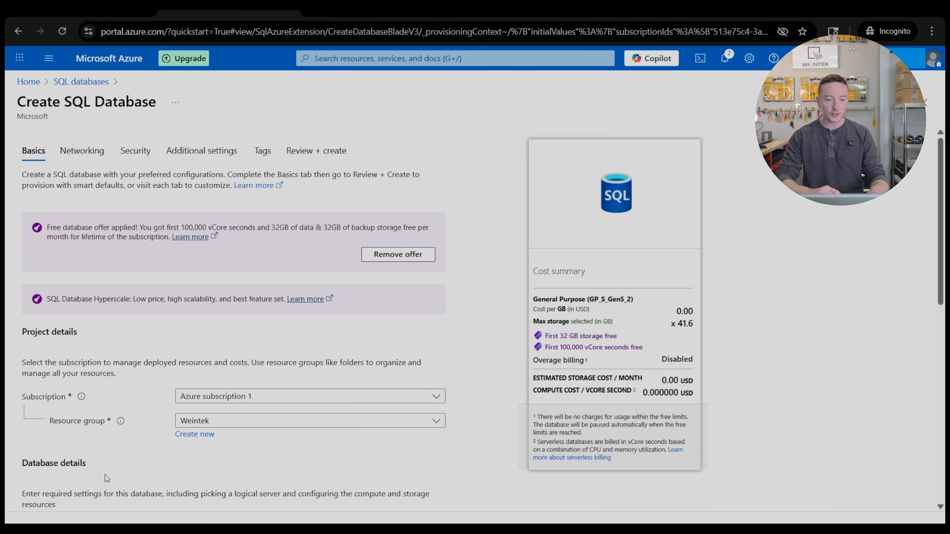
- Go to Review + create and check the weintek database summary
left_click(47, 523)
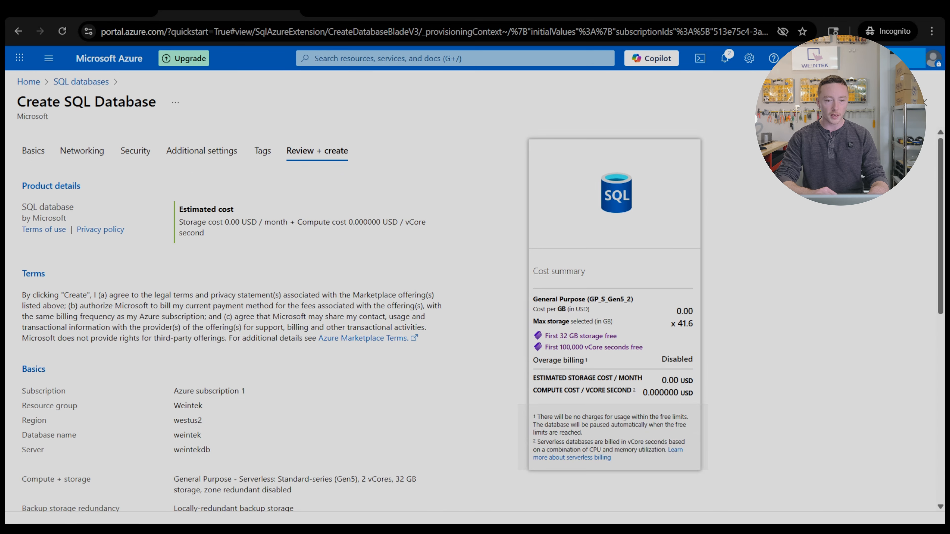
scroll(325, 378, "down", 10)
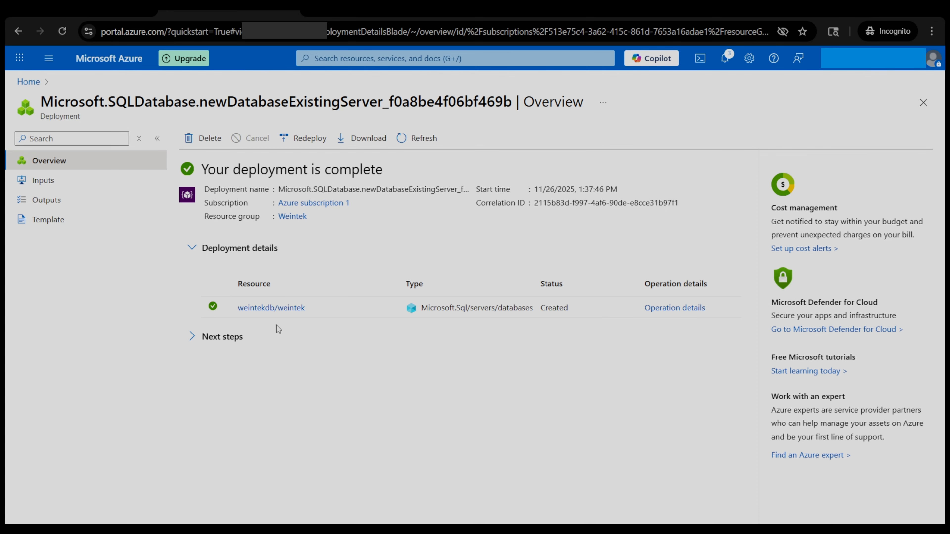
- Open the weintekdb/weintek resource and copy server name weintekdb.database.windows.net
left_click(267, 311)
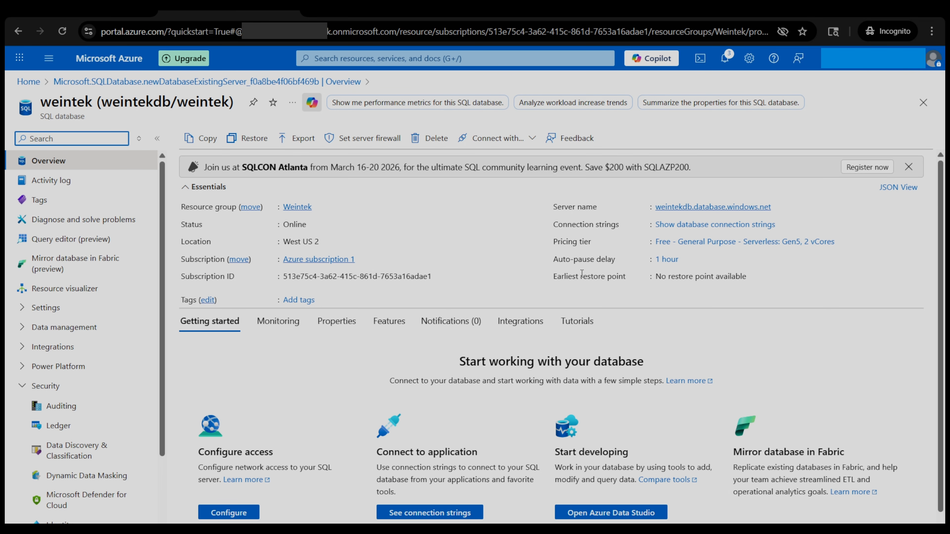
mouse_move(699, 211)
left_click(778, 207)
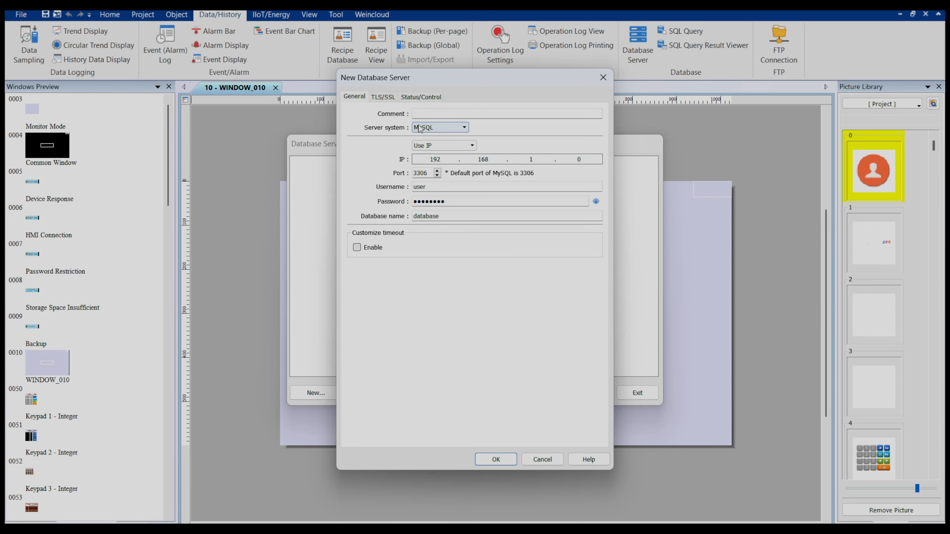
- Set Server system to MS SQL Server with domain weintekdb.database.windows.net and port 1433
left_click(440, 129)
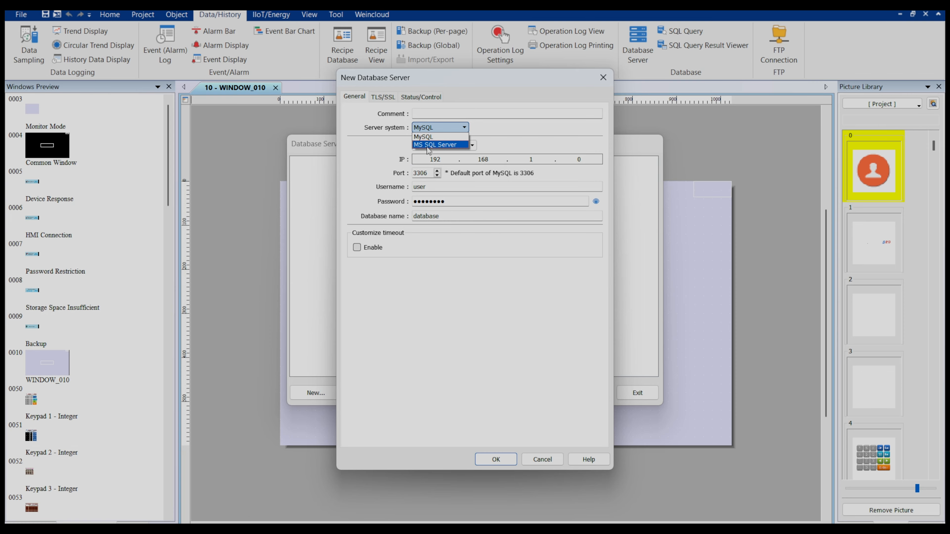
left_click(434, 145)
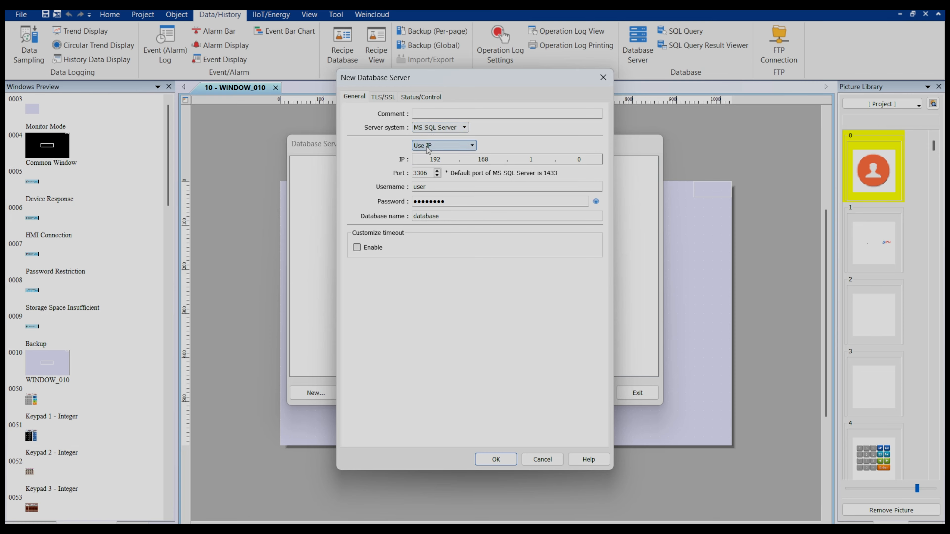
left_click(441, 146)
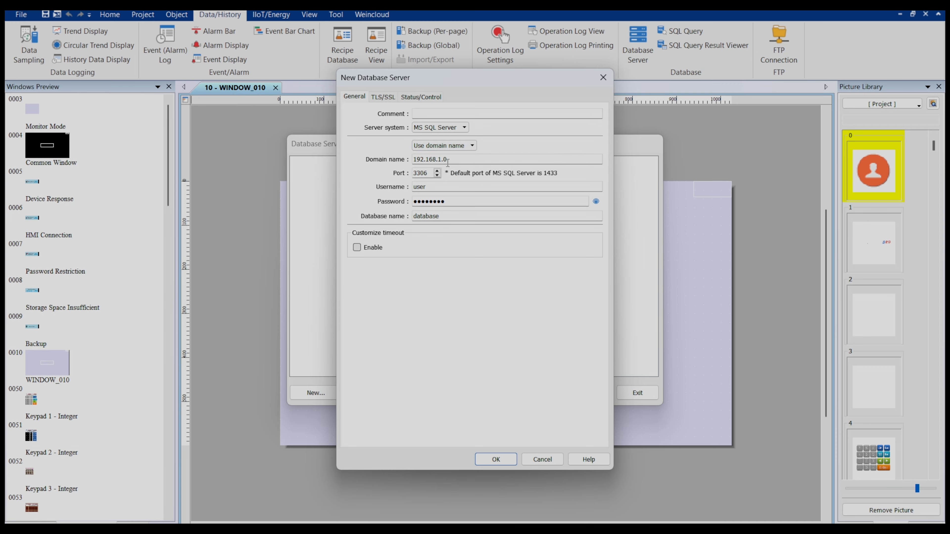
double_click(417, 159)
key("ctrl+v")
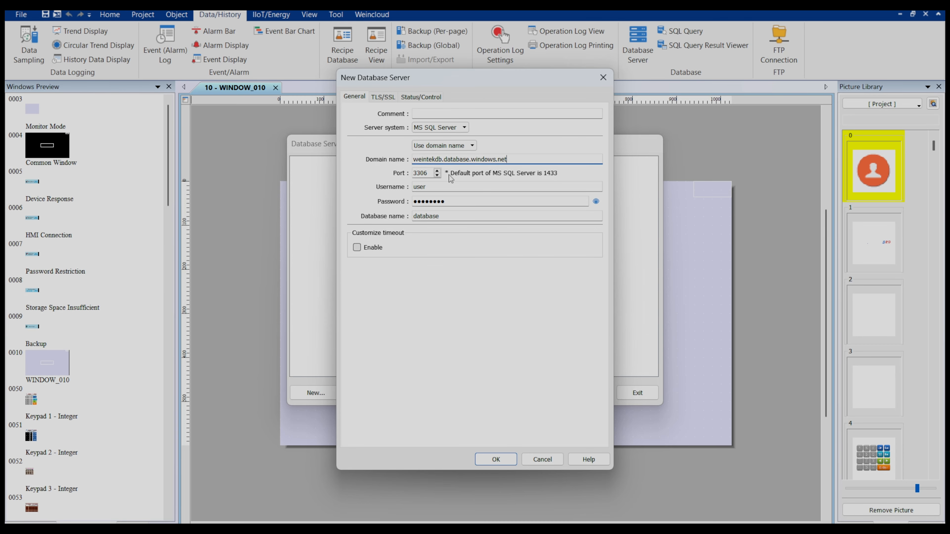
key("Tab")
type("1433")
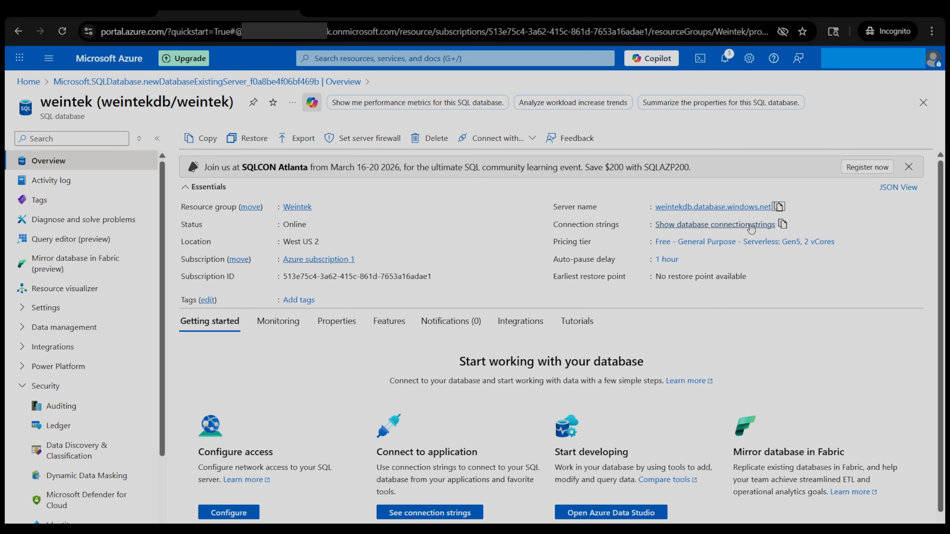
left_click(703, 226)
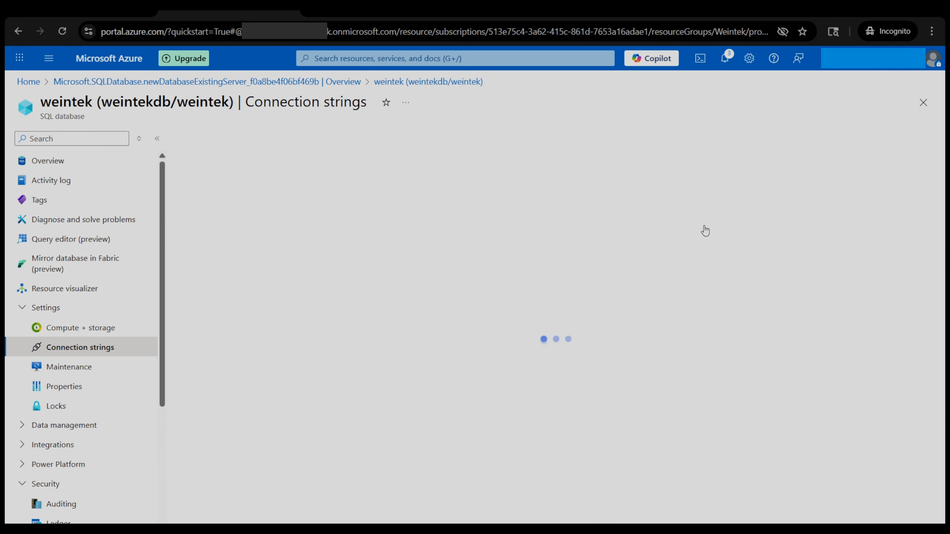
left_click(369, 231)
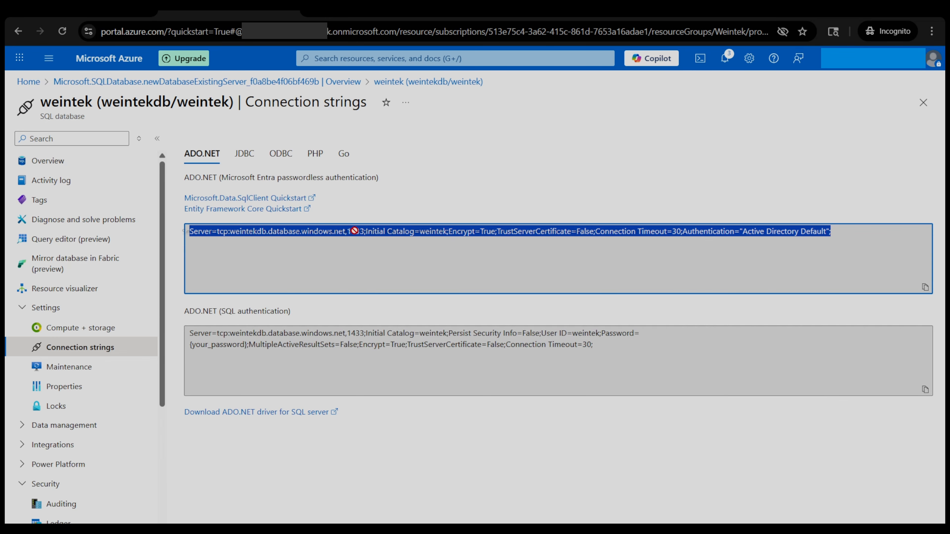
left_click(356, 243)
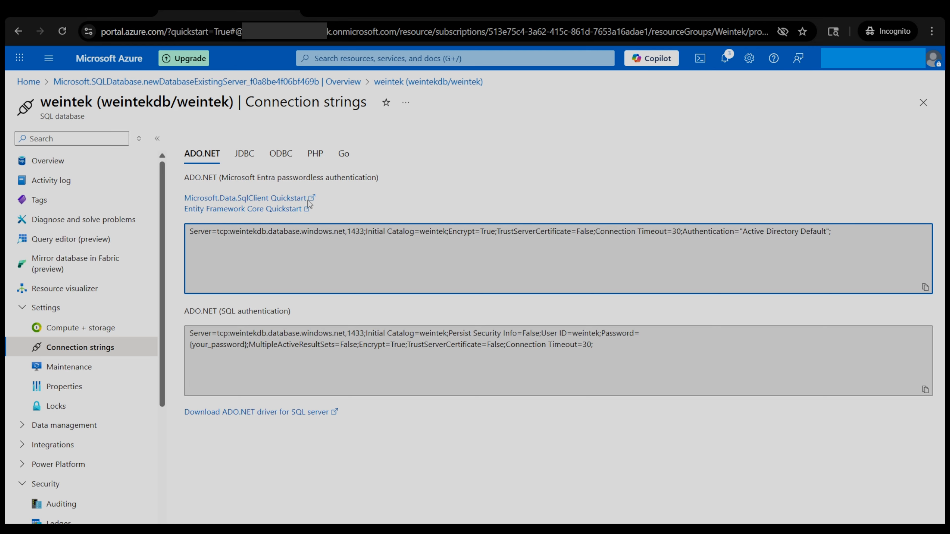
left_click(22, 31)
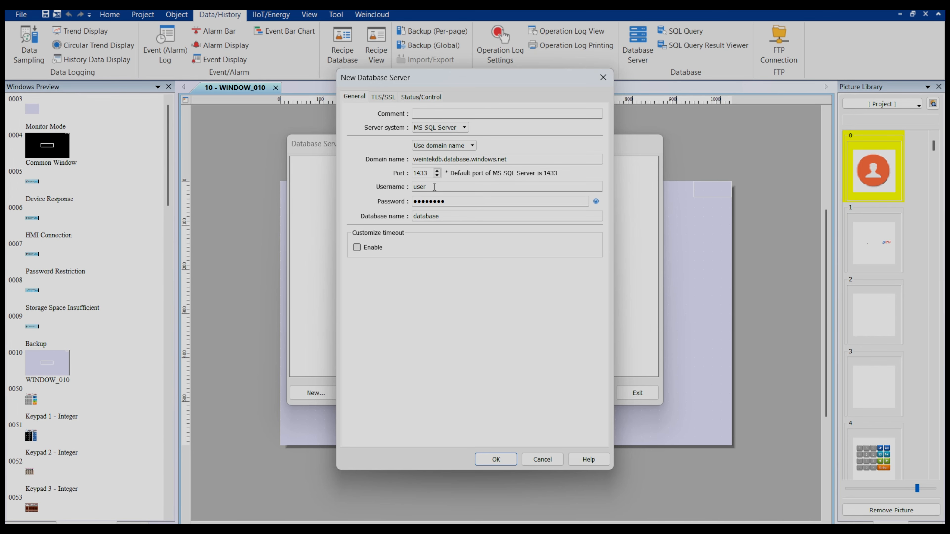
- Replace the default username with weintek and enter the database account password
left_click_drag(434, 187, 354, 185)
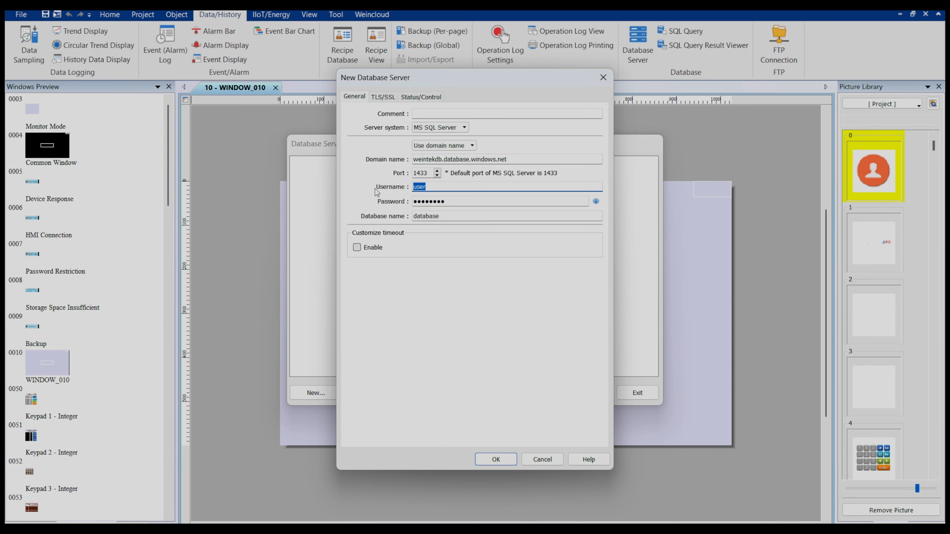
type("weintek")
key("Tab")
type("•••••••")
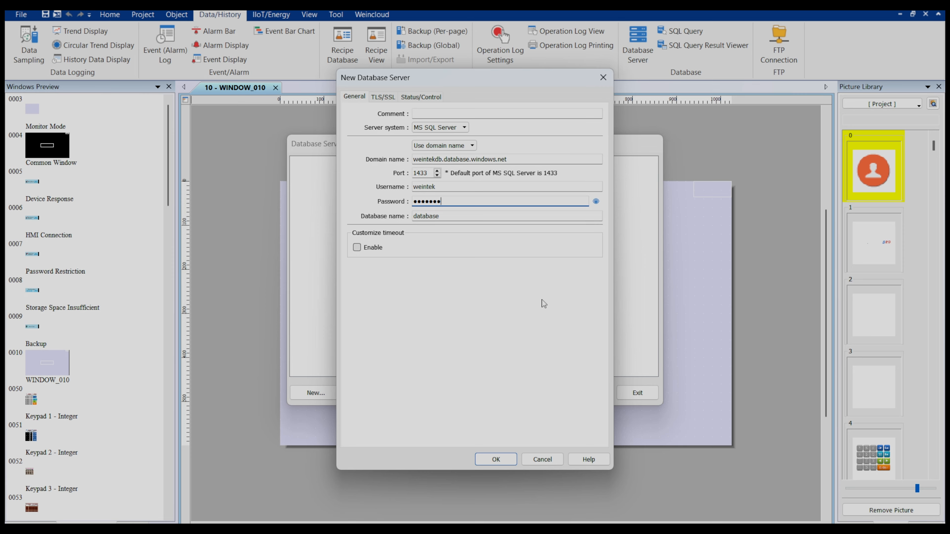
key("BackSpace")
key("BackSpace")
key("BackSpace")
key("BackSpace")
key("BackSpace")
key("BackSpace")
key("BackSpace")
type("•••••")
key("BackSpace")
key("BackSpace")
key("BackSpace")
key("BackSpace")
key("BackSpace")
type("••••••••••••••")
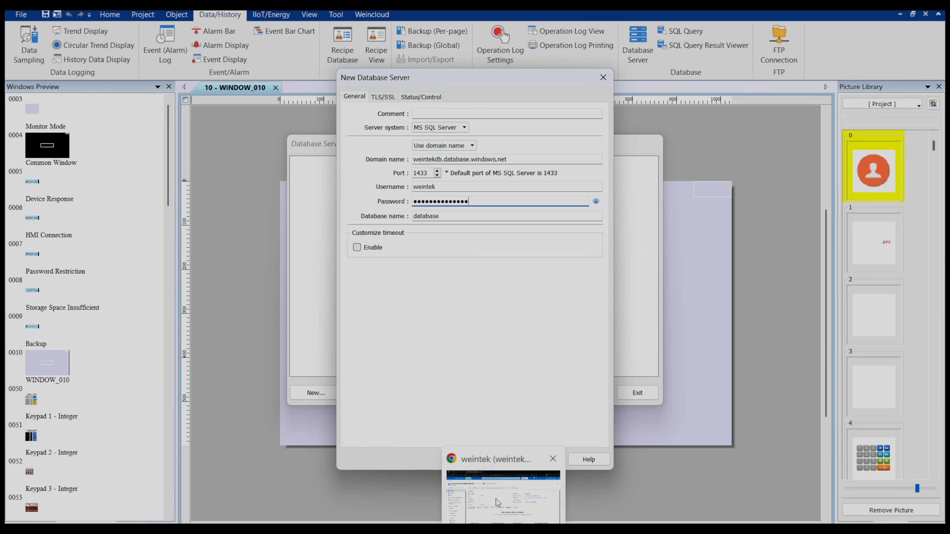
- Check the weintek database's connection strings in Azure, then return to EasyBuilder Pro
left_click(496, 499)
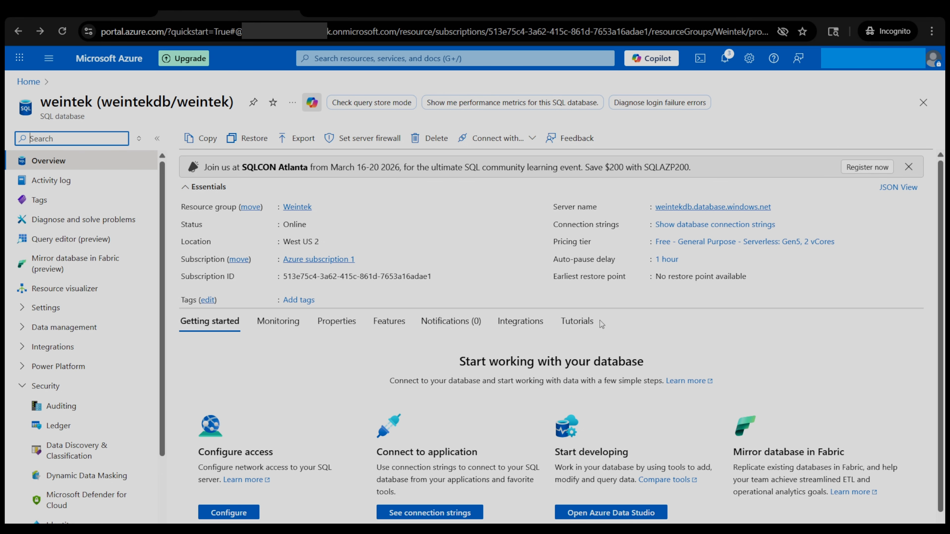
left_click(709, 224)
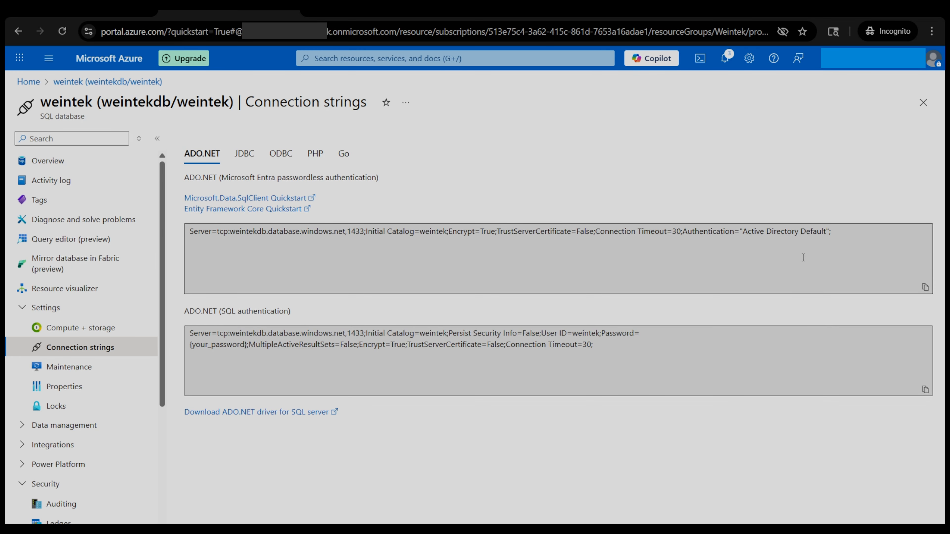
left_click(922, 103)
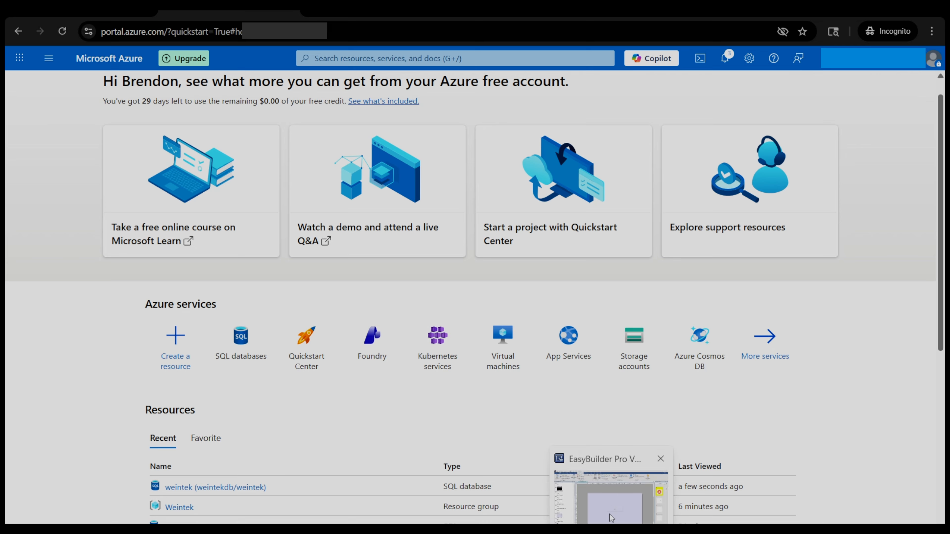
left_click(612, 518)
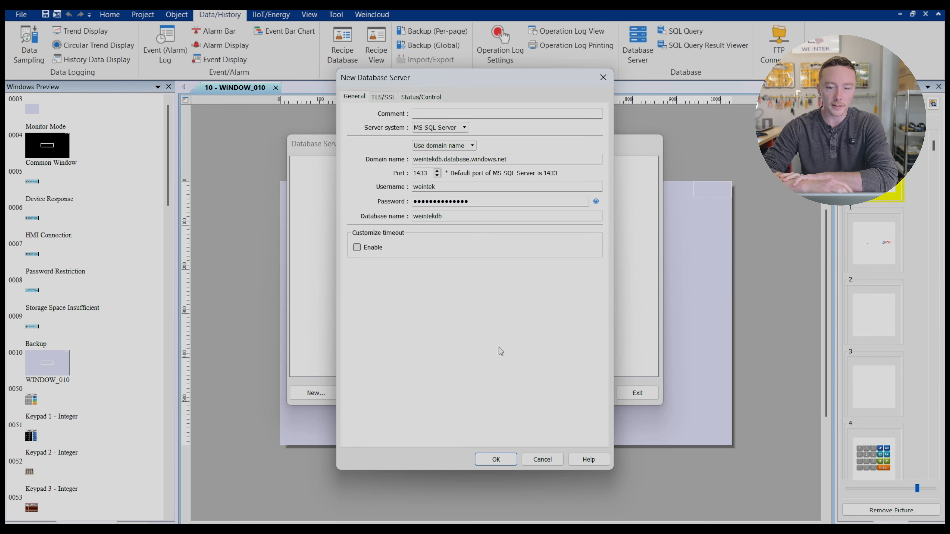
- Enable Control on the Status/Control tab so the Local HMI commands the server via LW-0
left_click(413, 98)
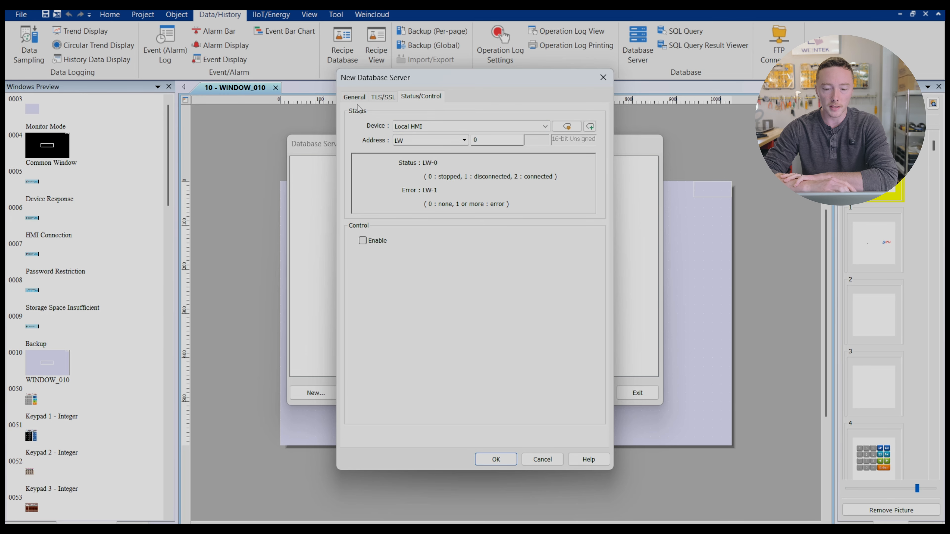
left_click(362, 241)
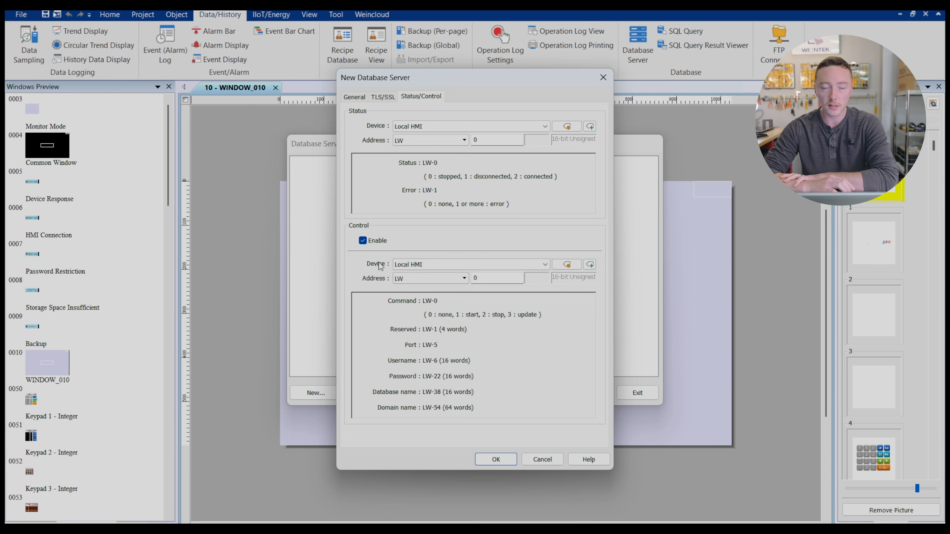